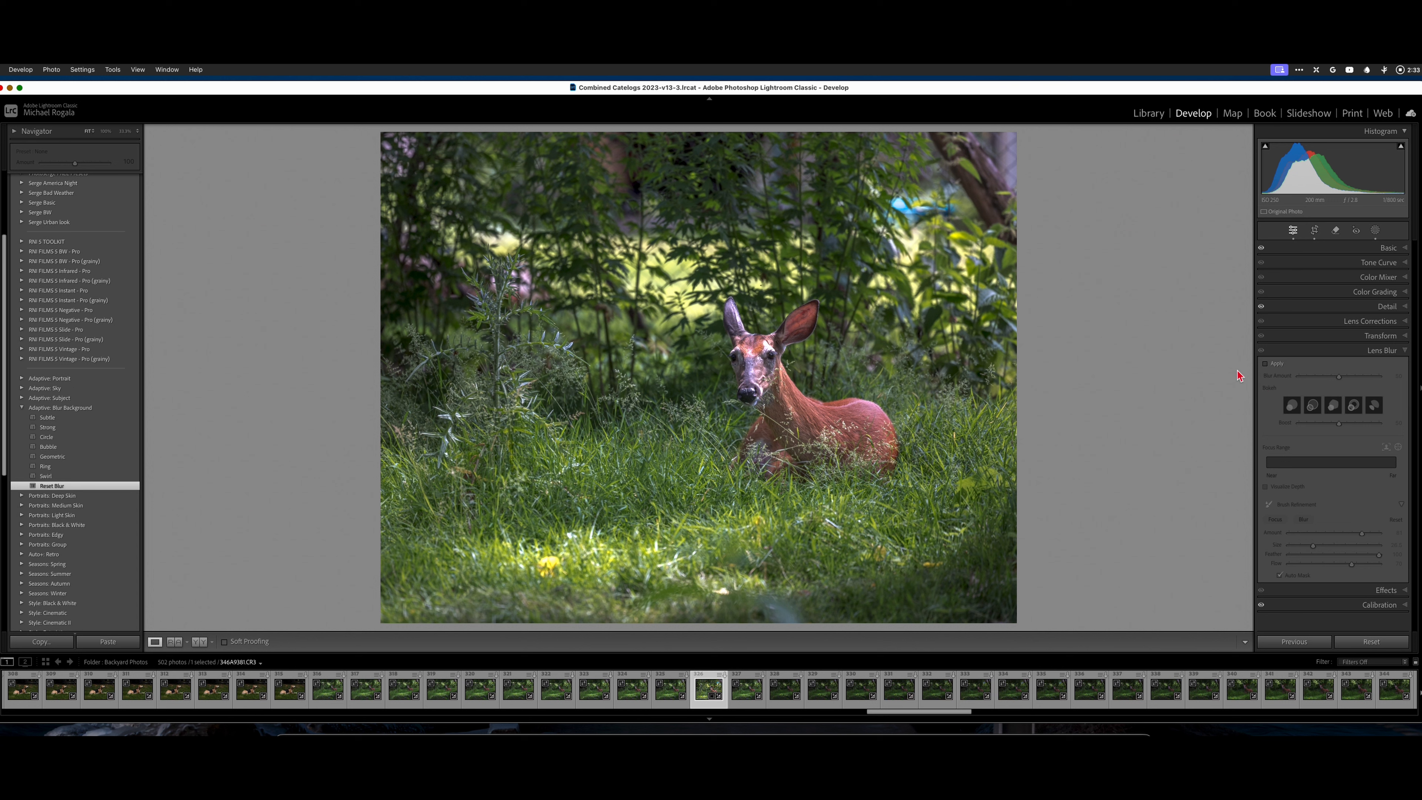
Enable Lens Blur on the deer photo and set the blur amount to 100.
left_click(1265, 364)
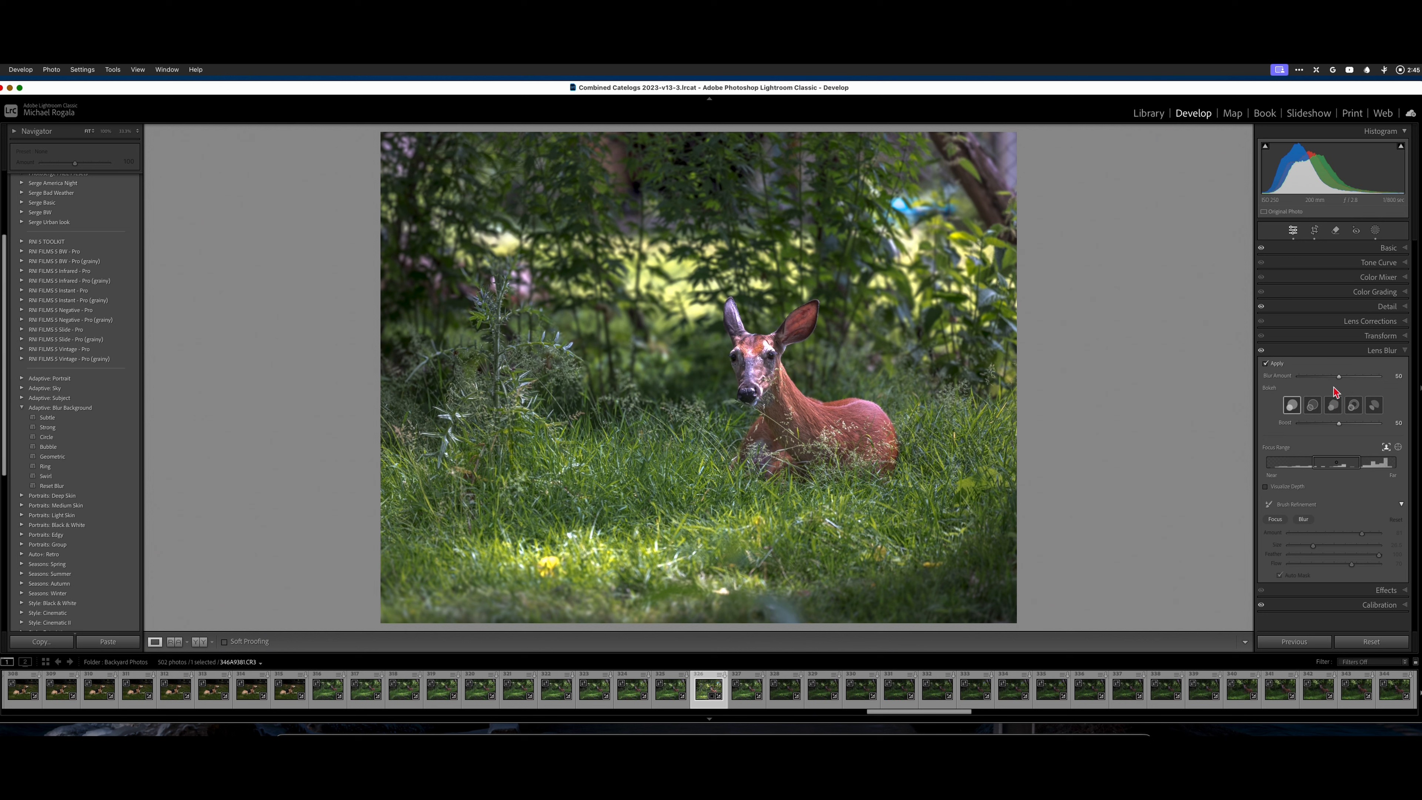
left_click_drag(1338, 376, 1357, 382)
left_click_drag(1355, 376, 1398, 384)
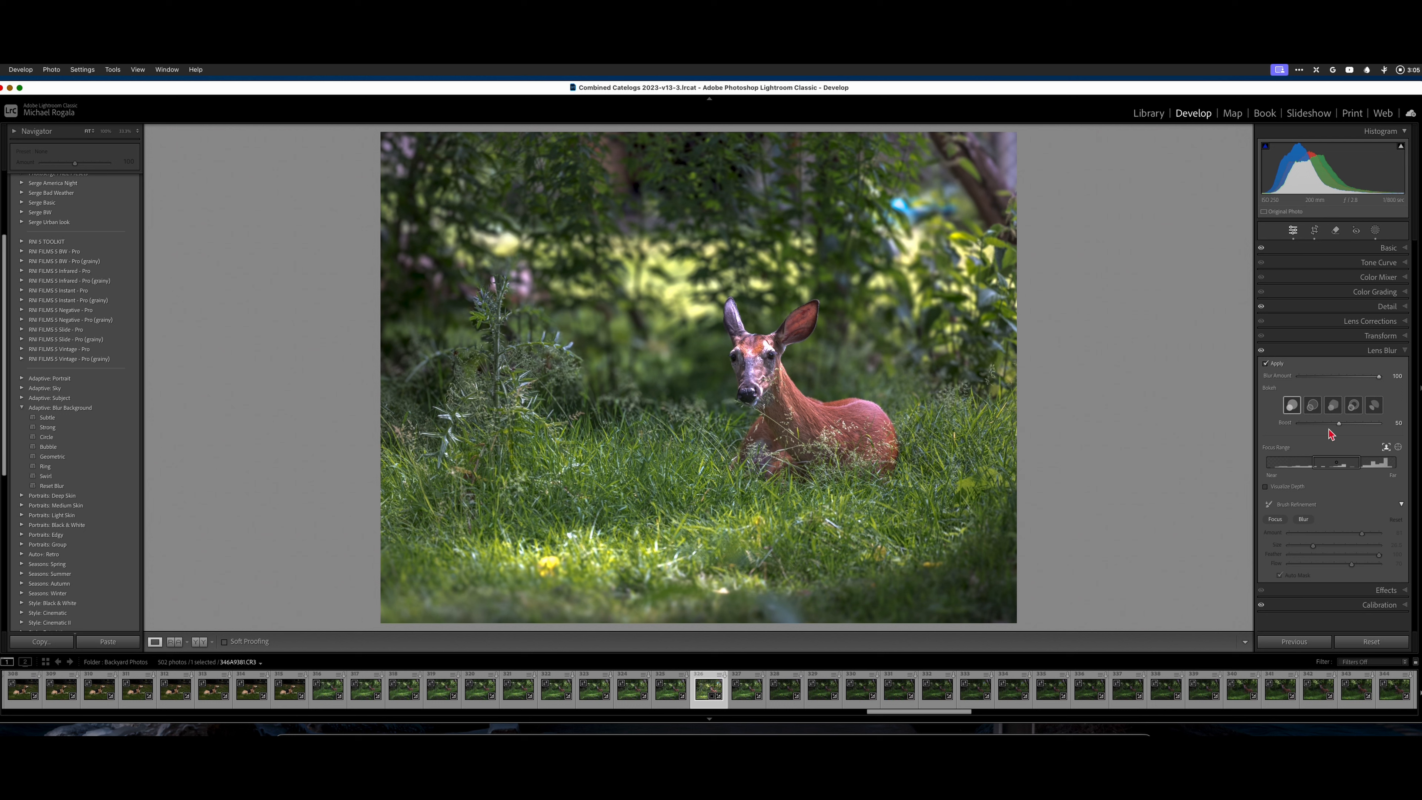
Shift the Lens Blur focal range toward the far and near depths, narrow it, and recentre it on the deer's depth.
mouse_move(1337, 469)
left_click_drag(1337, 470, 1334, 471)
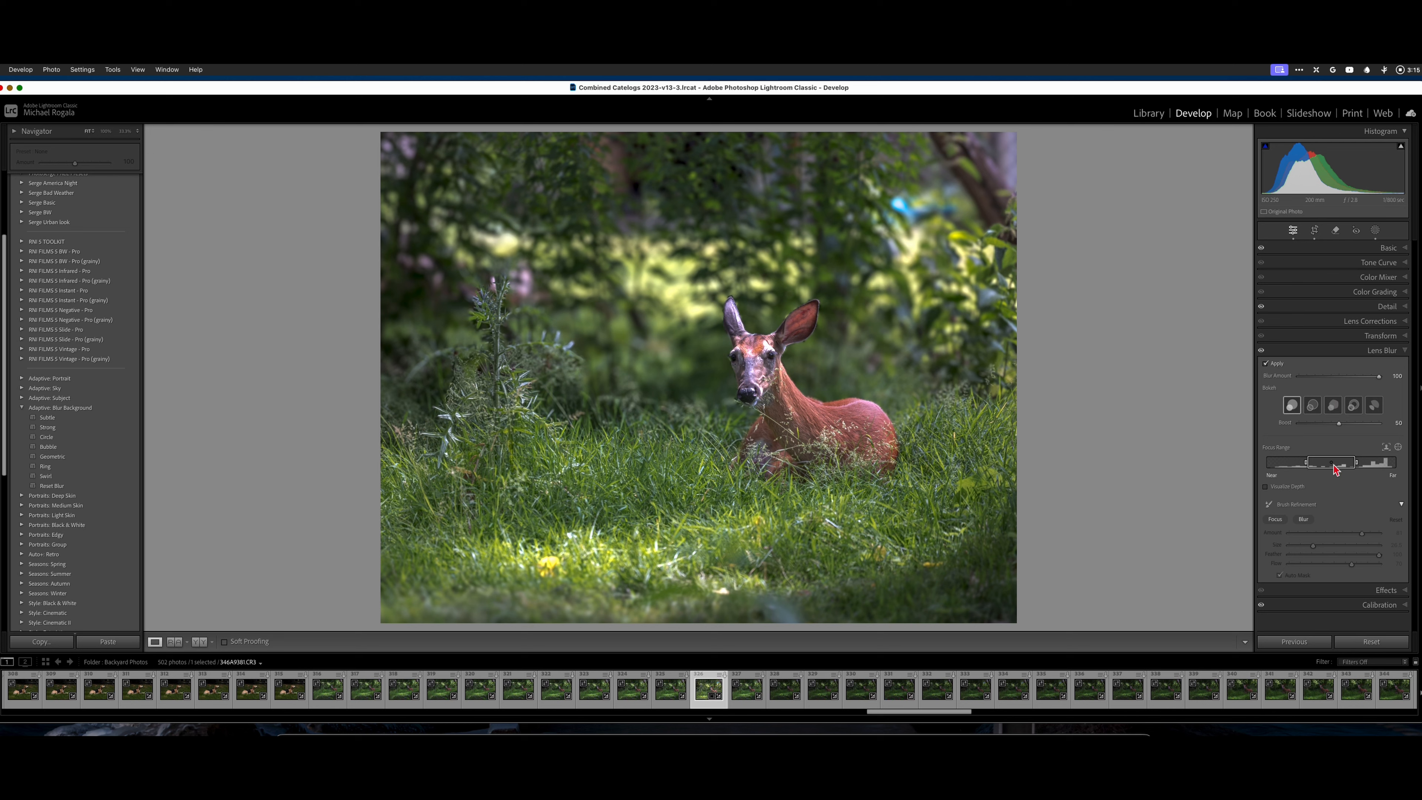
left_click_drag(1335, 469, 1364, 466)
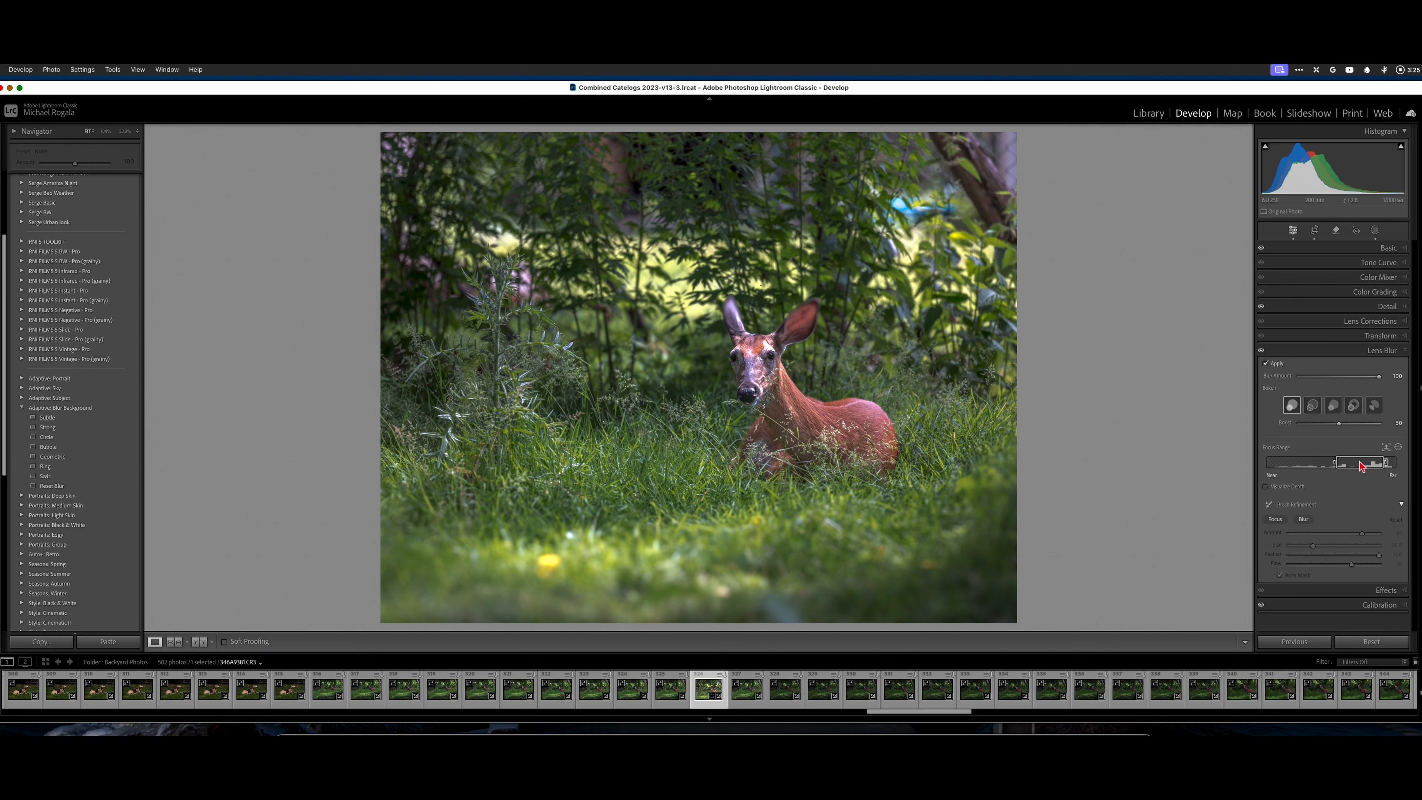
left_click_drag(1361, 466, 1320, 472)
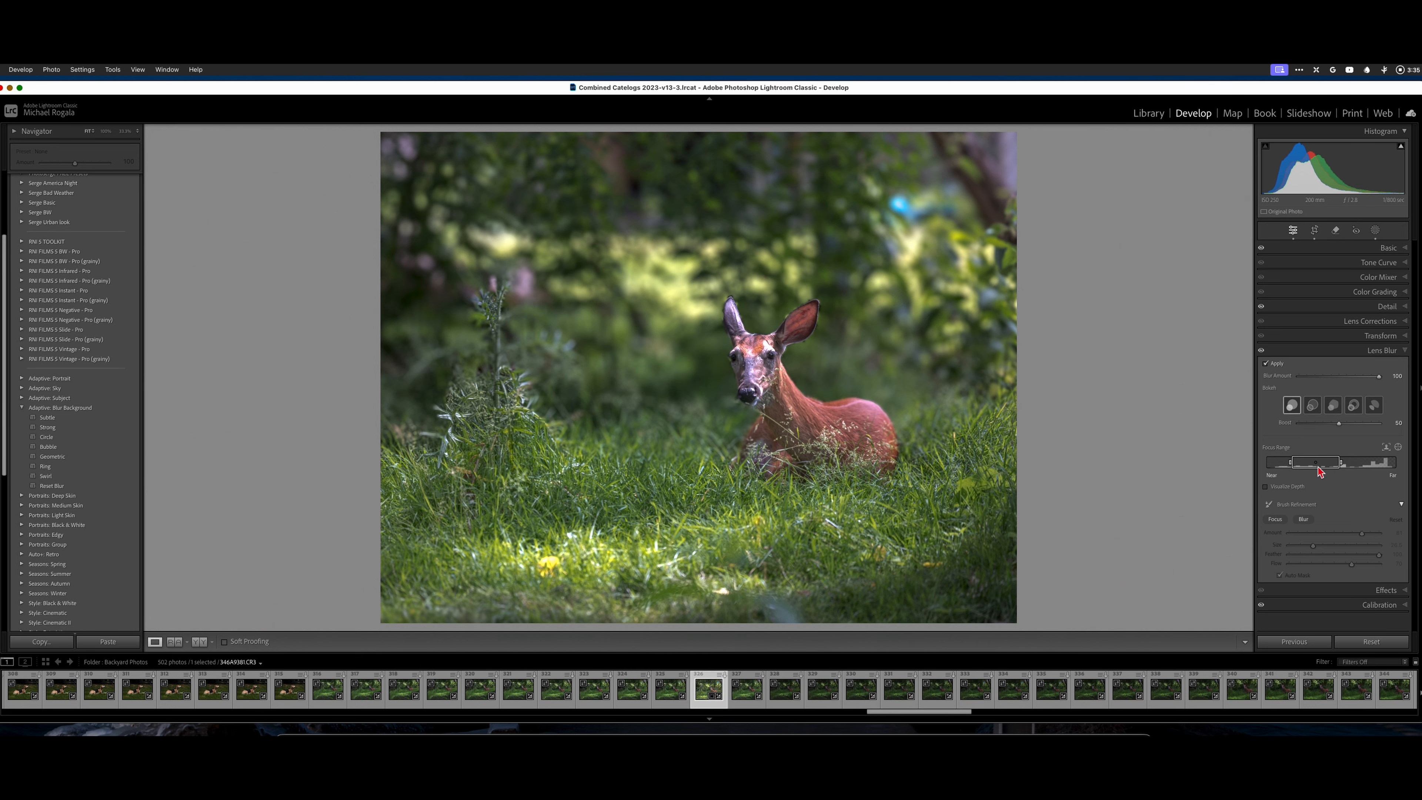
left_click_drag(1319, 471, 1309, 473)
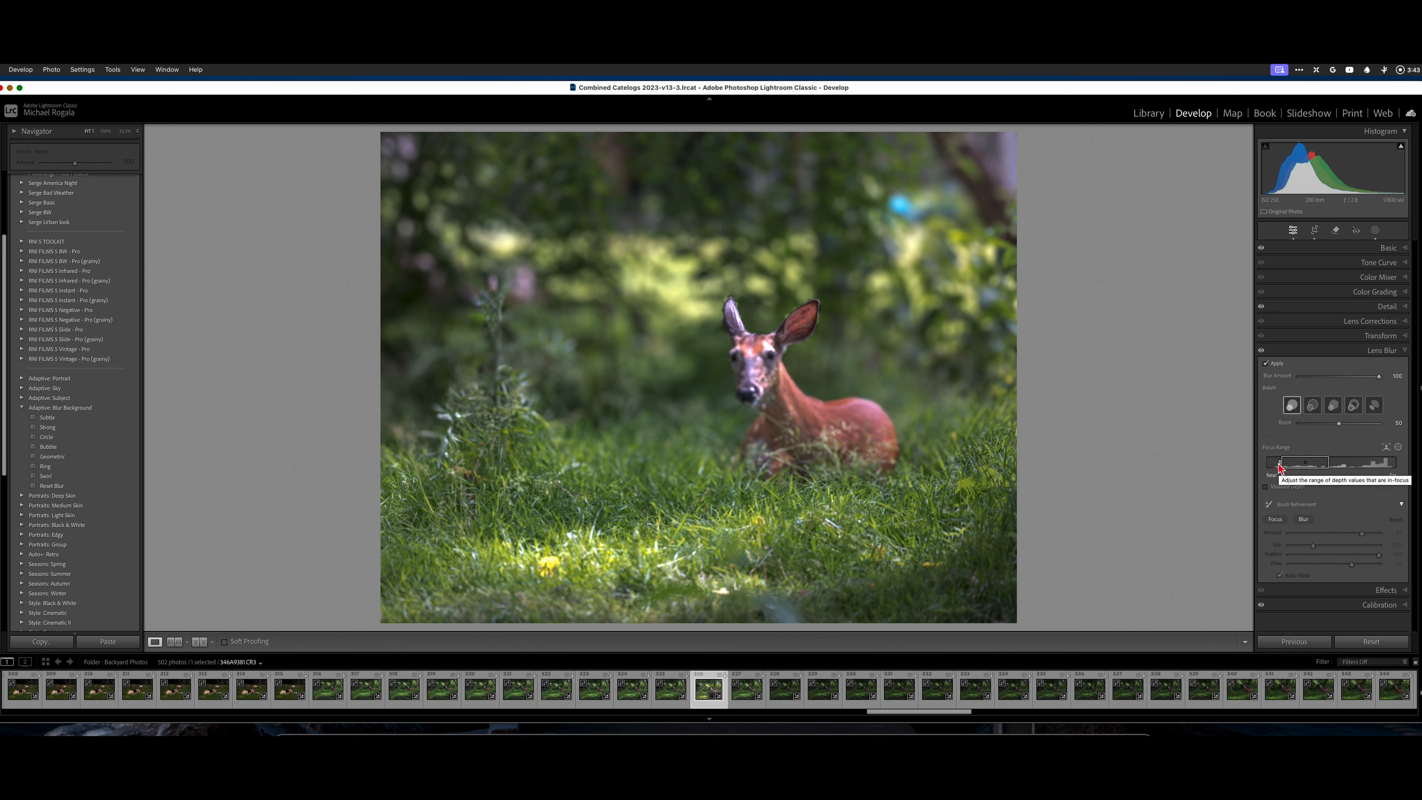
left_click_drag(1281, 465, 1299, 464)
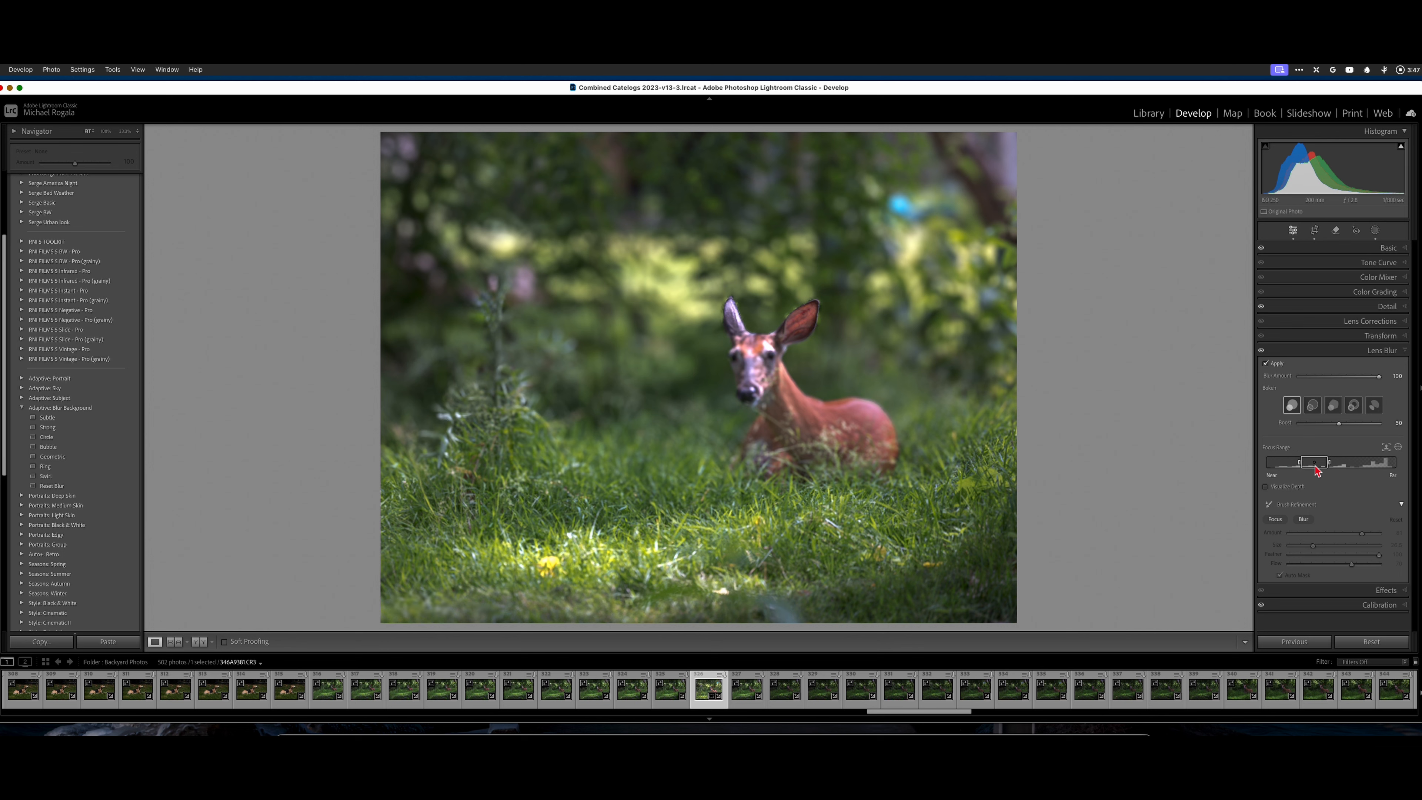
left_click_drag(1316, 468, 1336, 468)
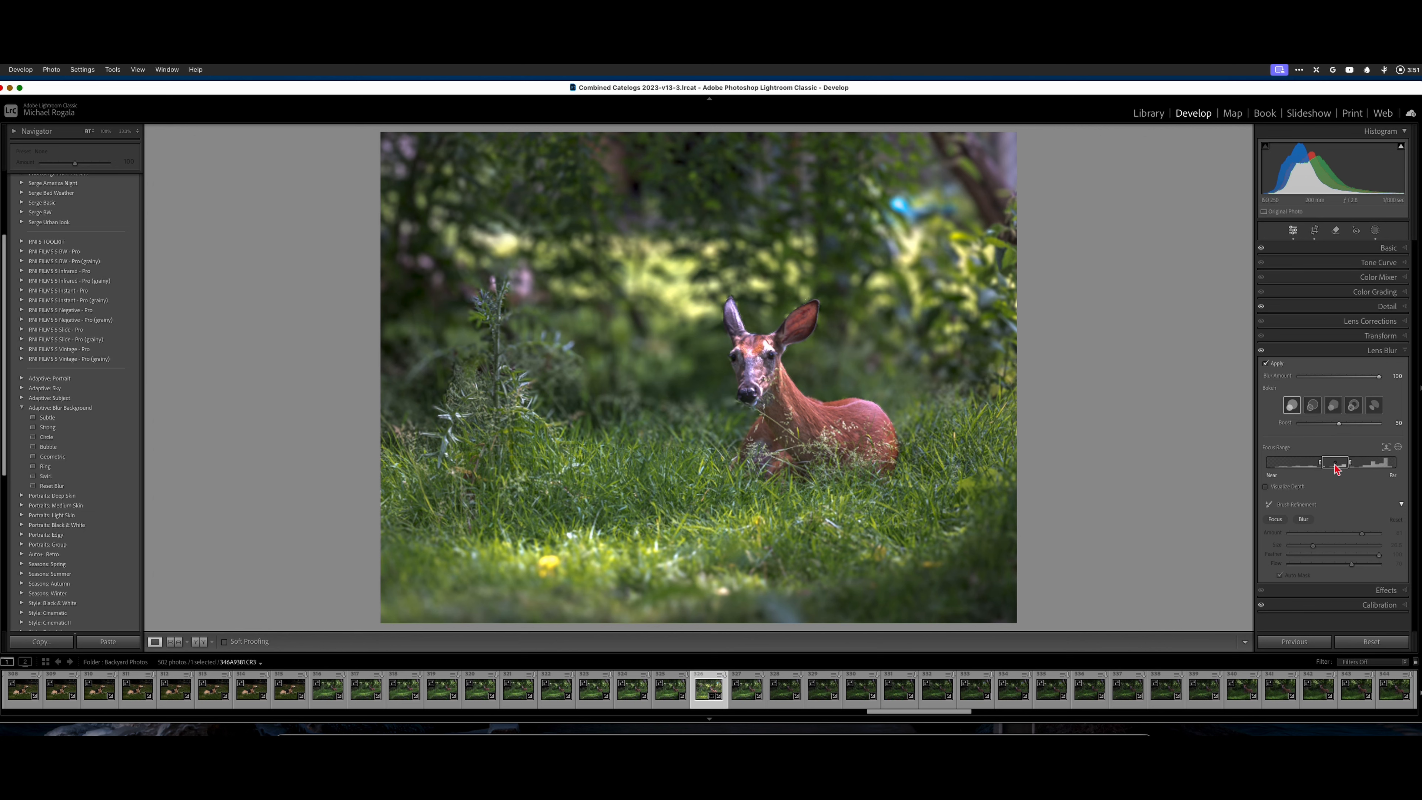
left_click(768, 352)
Lower the blur amount to about 68 and visualize the depth map while shifting the focal range farther and back to the deer.
left_click_drag(1380, 380, 1354, 387)
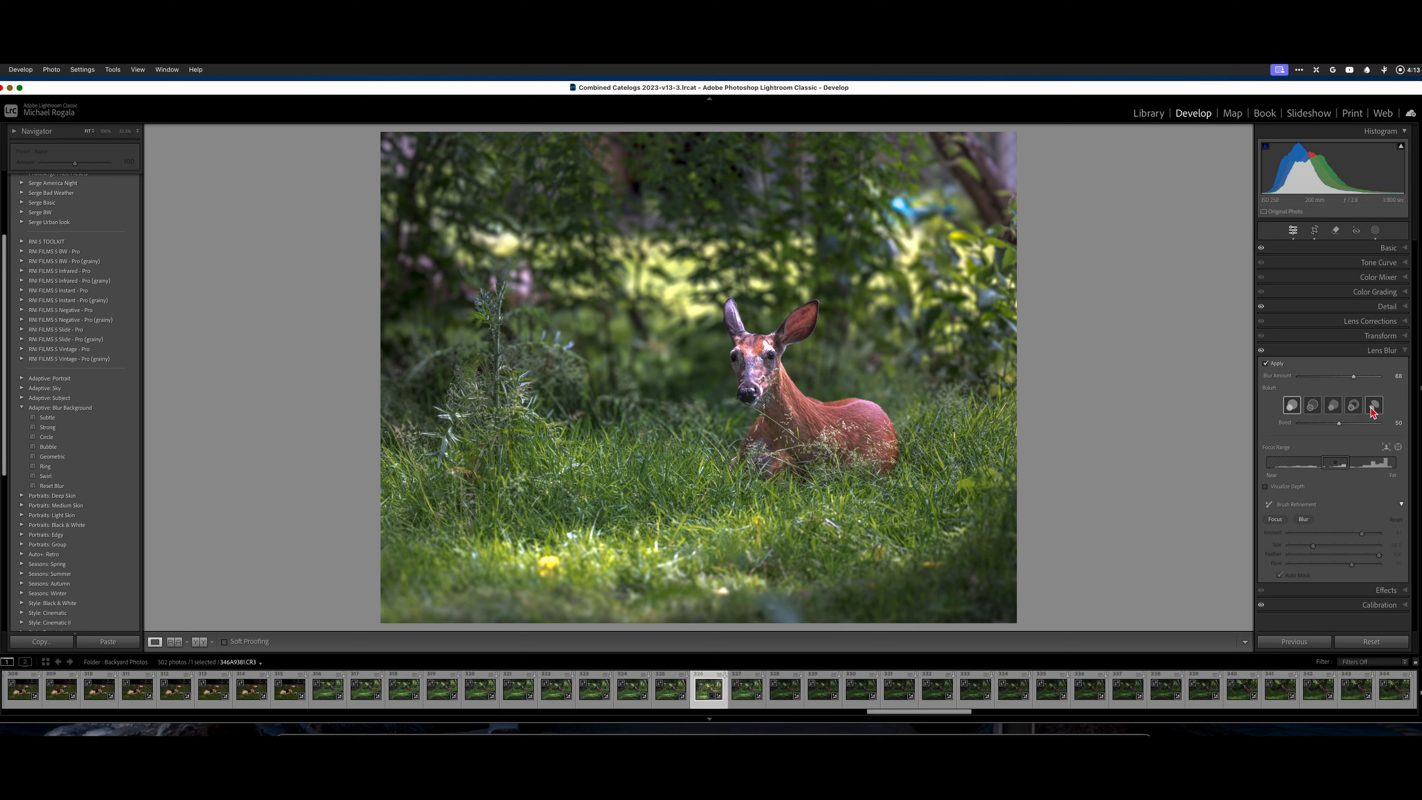
left_click(1265, 488)
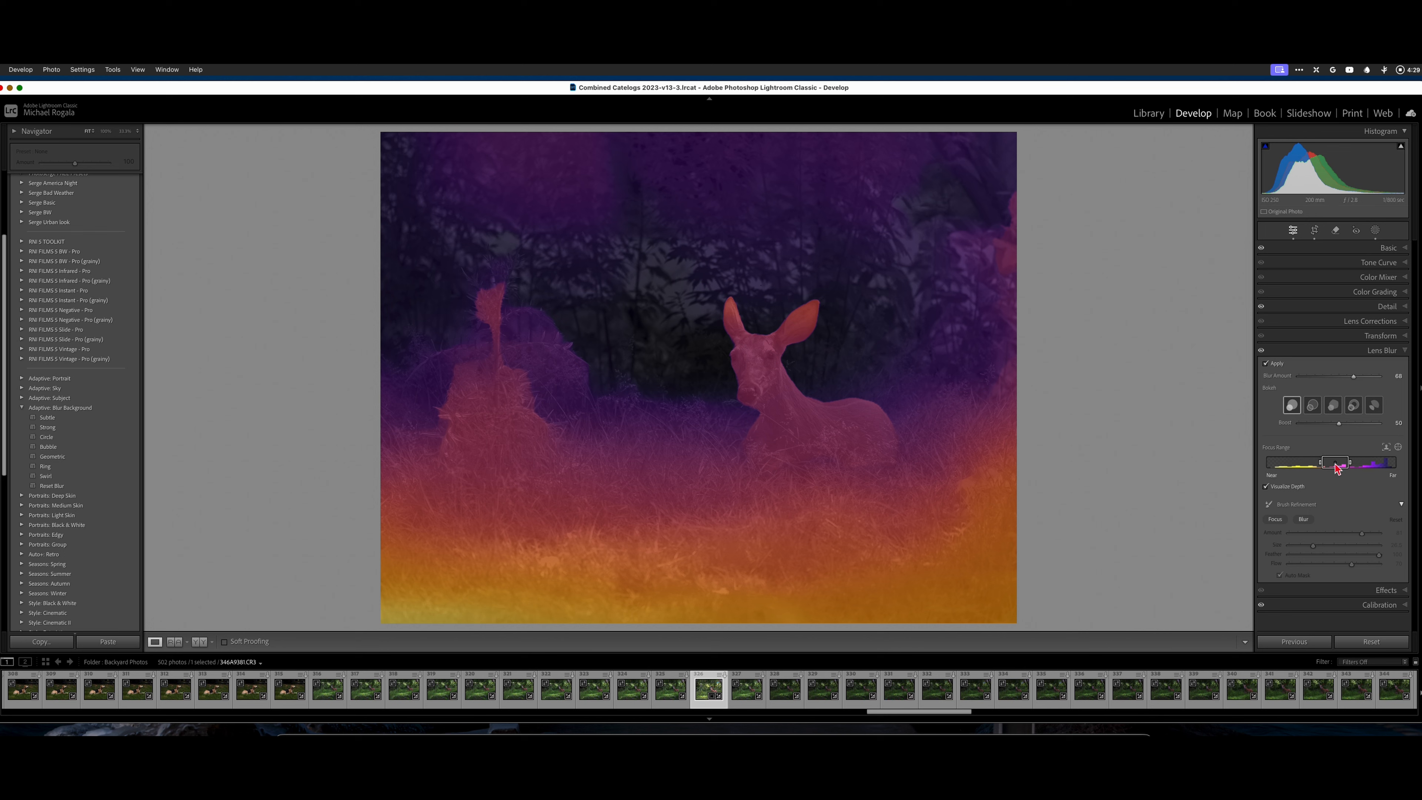
left_click_drag(1335, 467, 1359, 465)
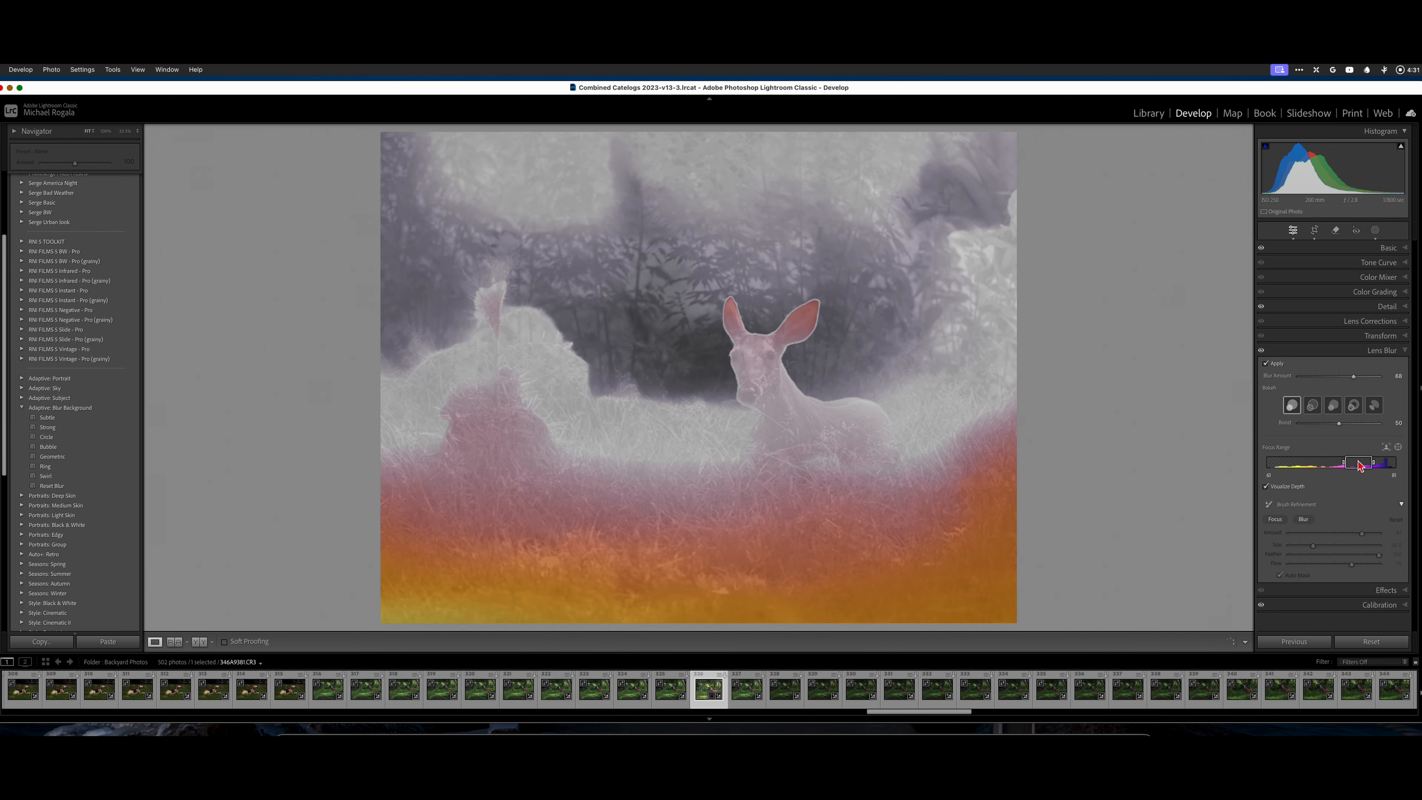
left_click_drag(1358, 465, 1332, 467)
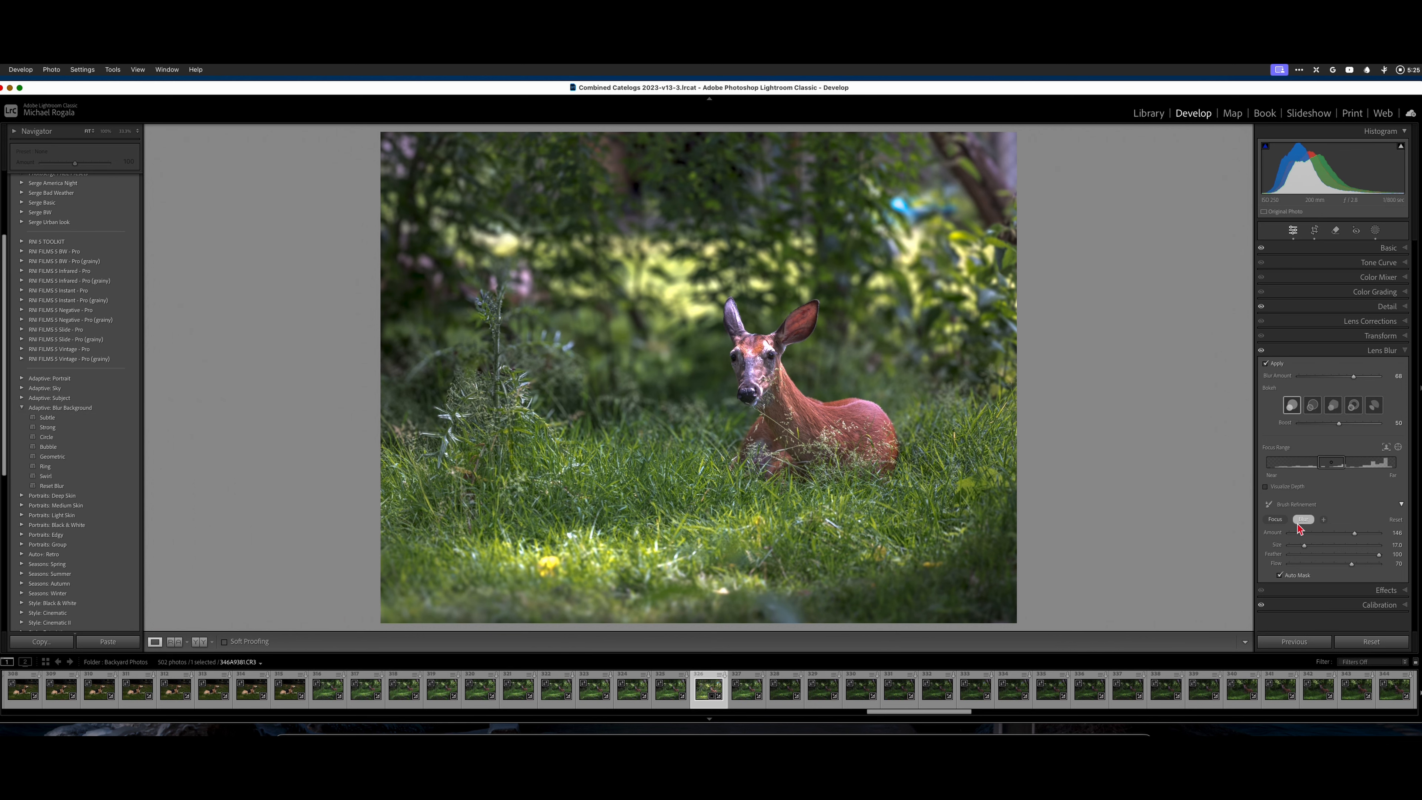
Leave the Blur refinement brush and try the Adaptive Blur Background presets Subtle, Strong, Circle and Bubble, returning to Circle.
left_click(1303, 520)
left_click(47, 419)
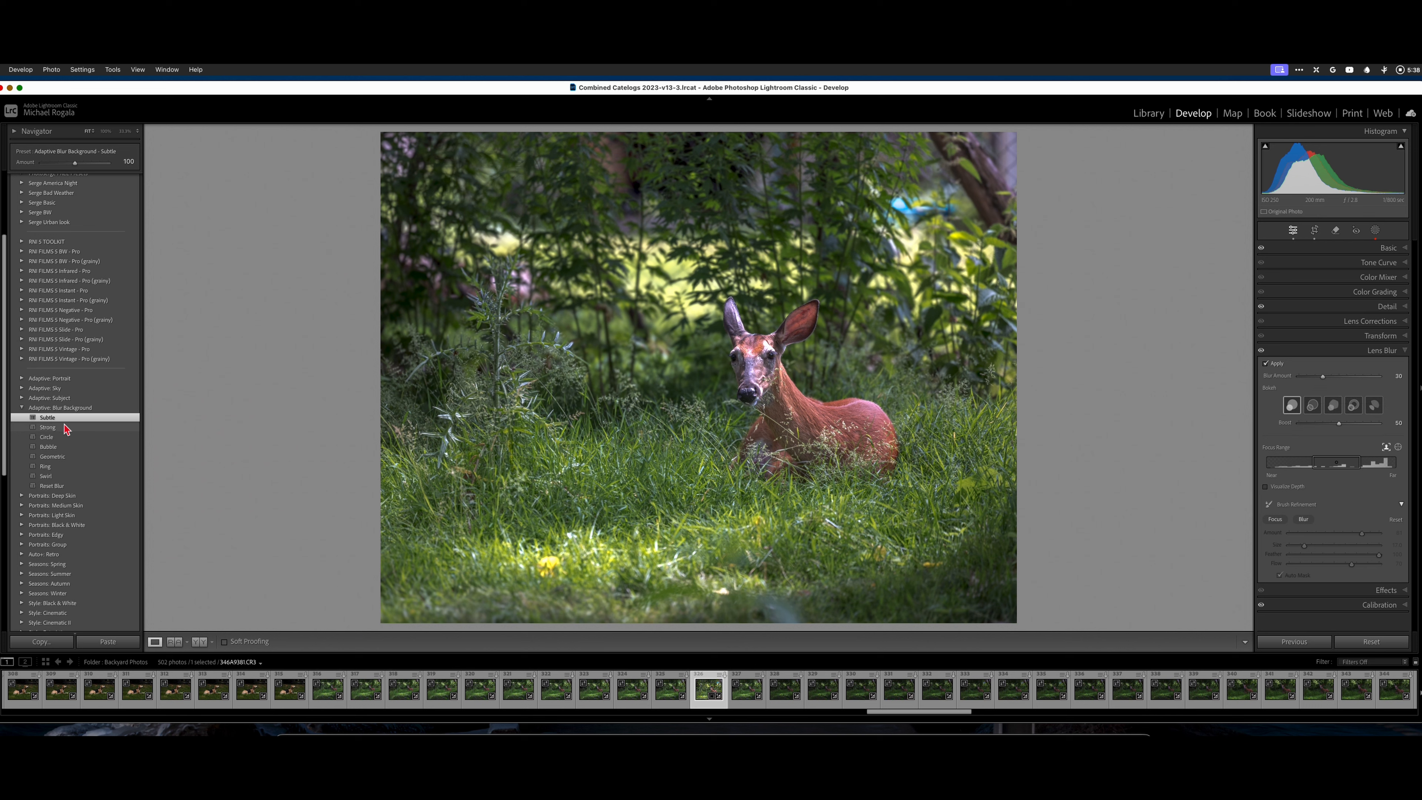
left_click(48, 428)
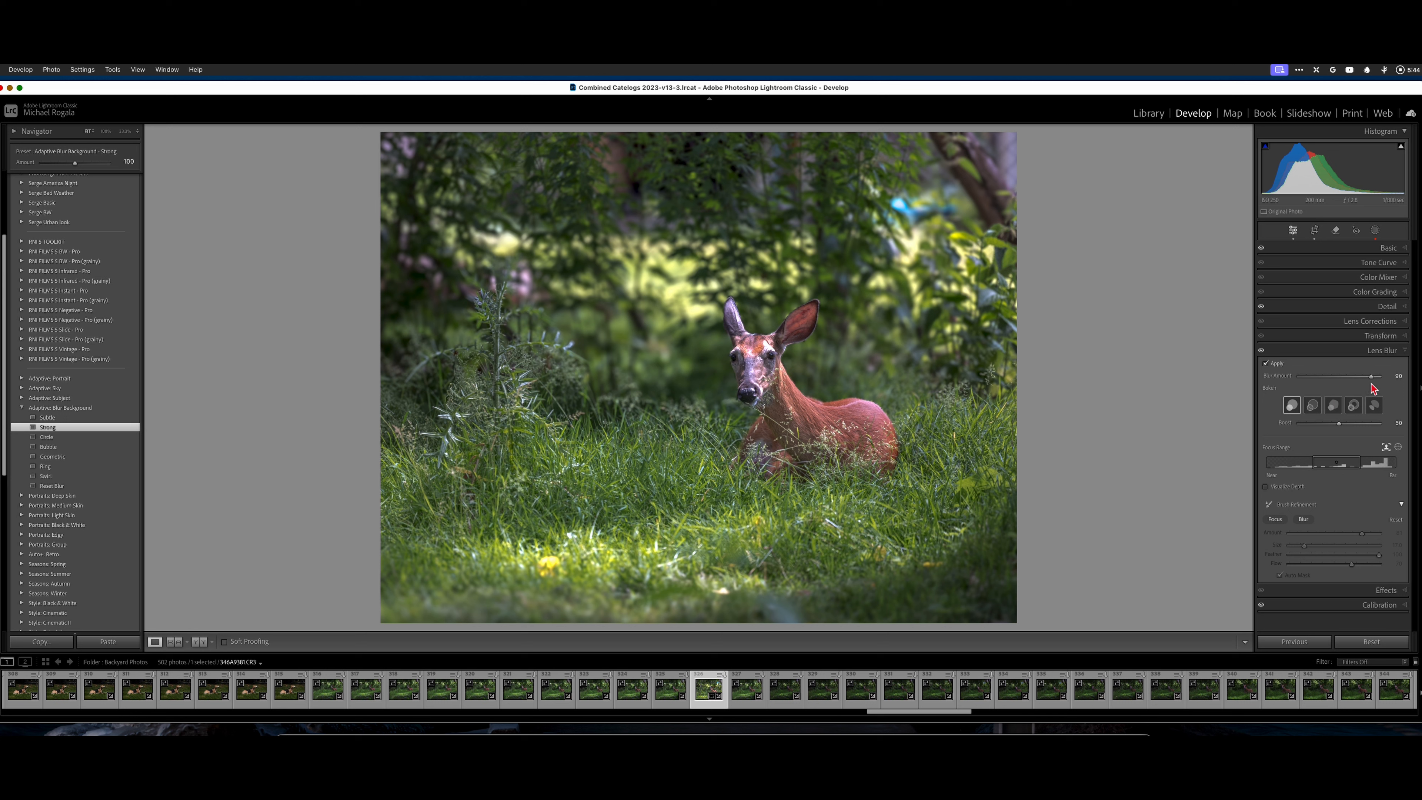
left_click(48, 437)
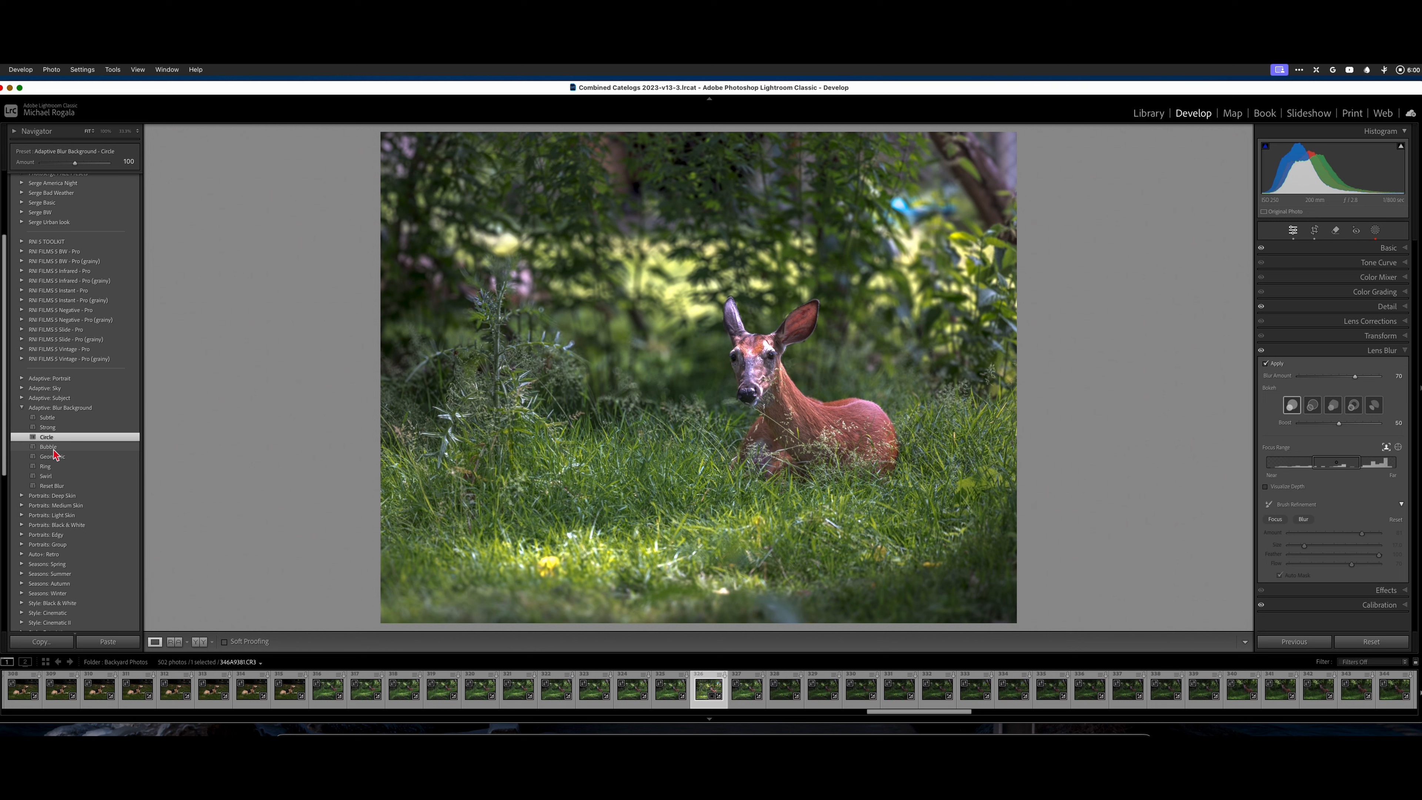
left_click(49, 450)
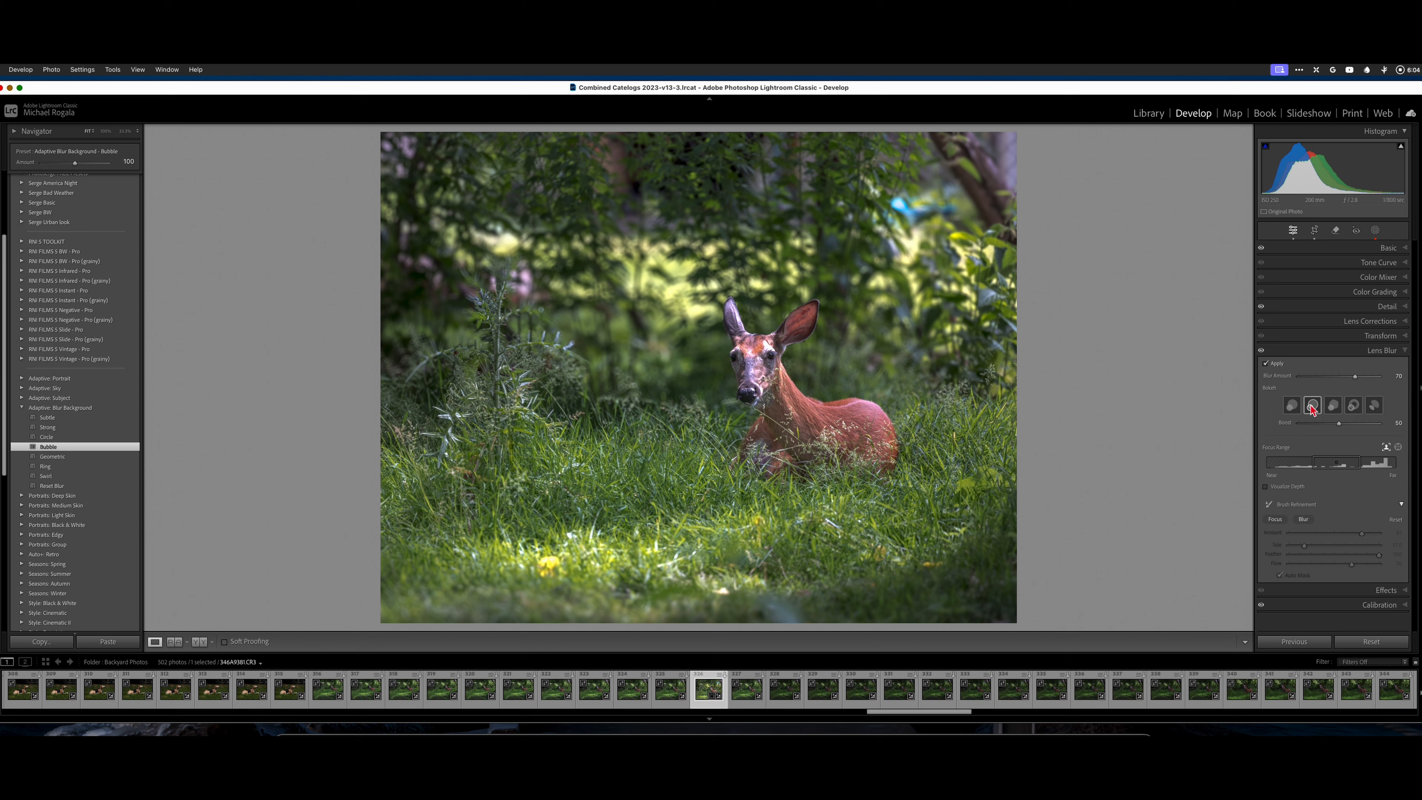
left_click(47, 437)
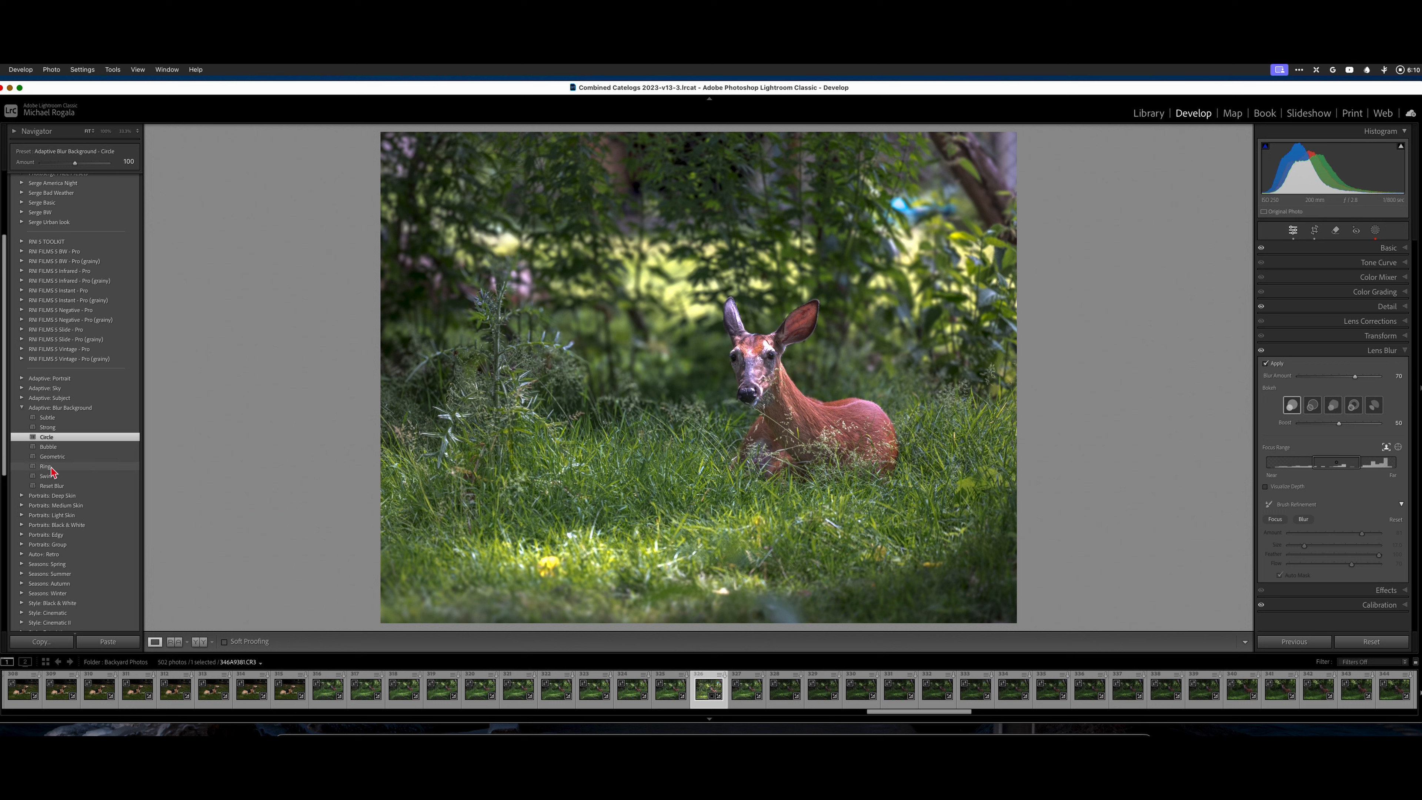
Try the Geometric, Ring and Swirl blur presets, switch the bokeh back to Circle, and remove the effect with the Reset Blur preset.
left_click(53, 457)
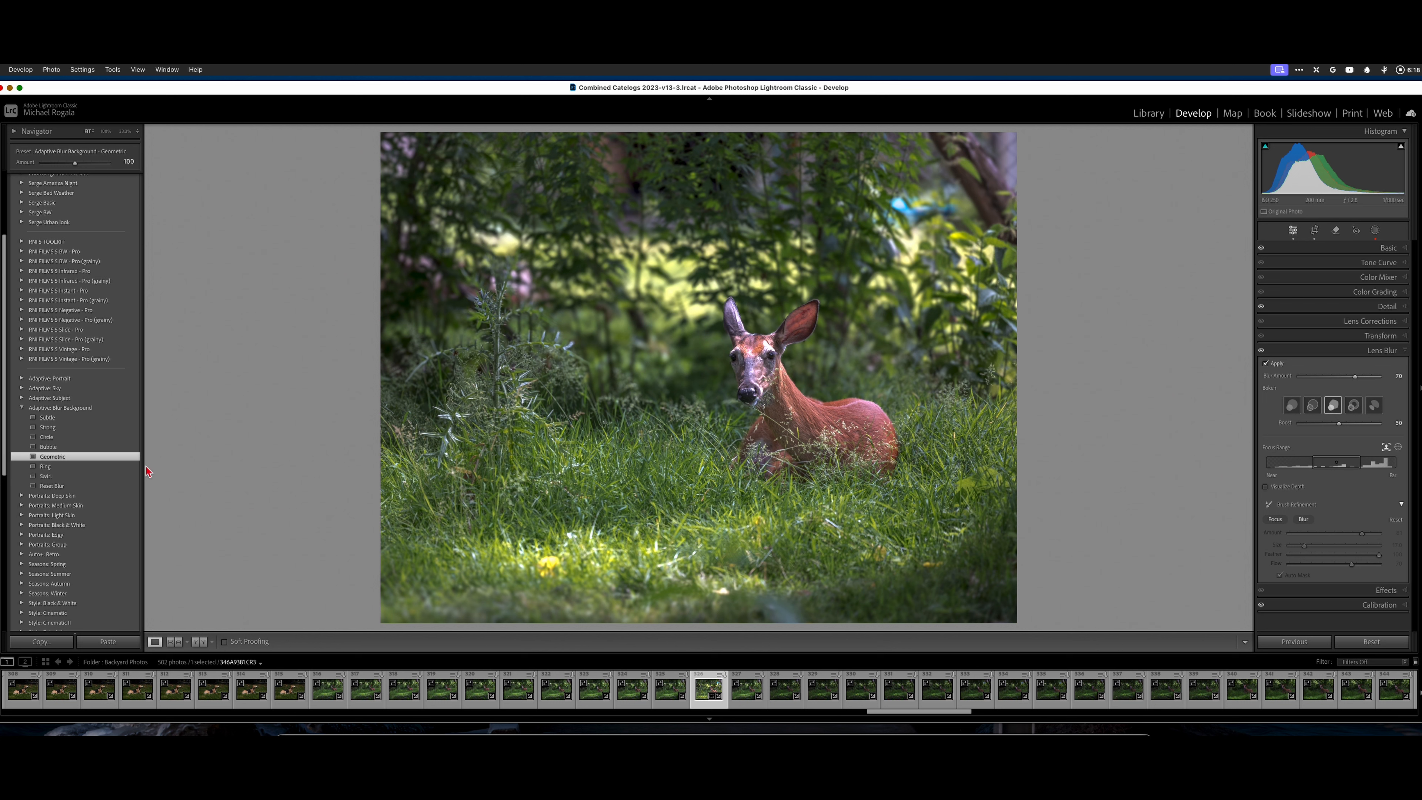
left_click(43, 468)
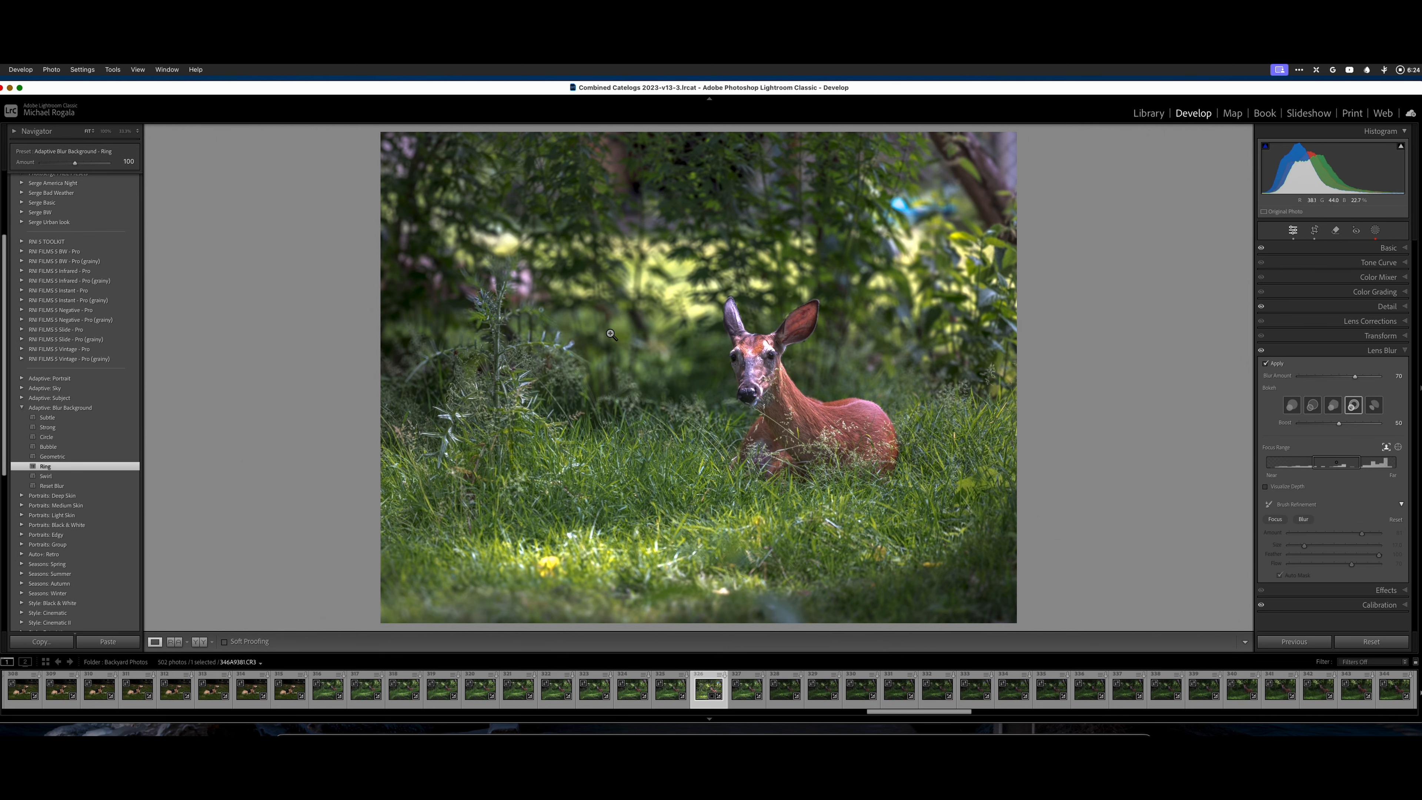
left_click(659, 297)
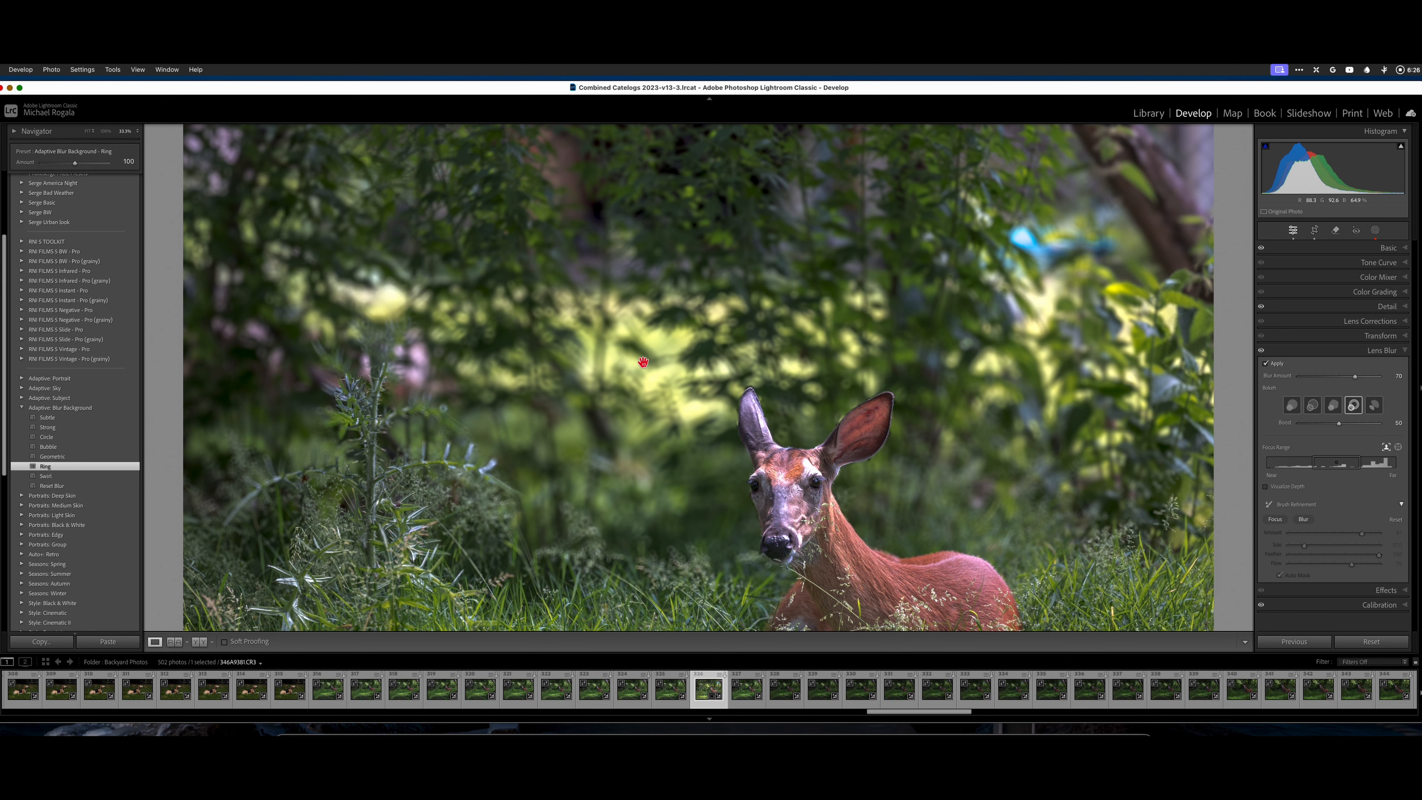
left_click(623, 424)
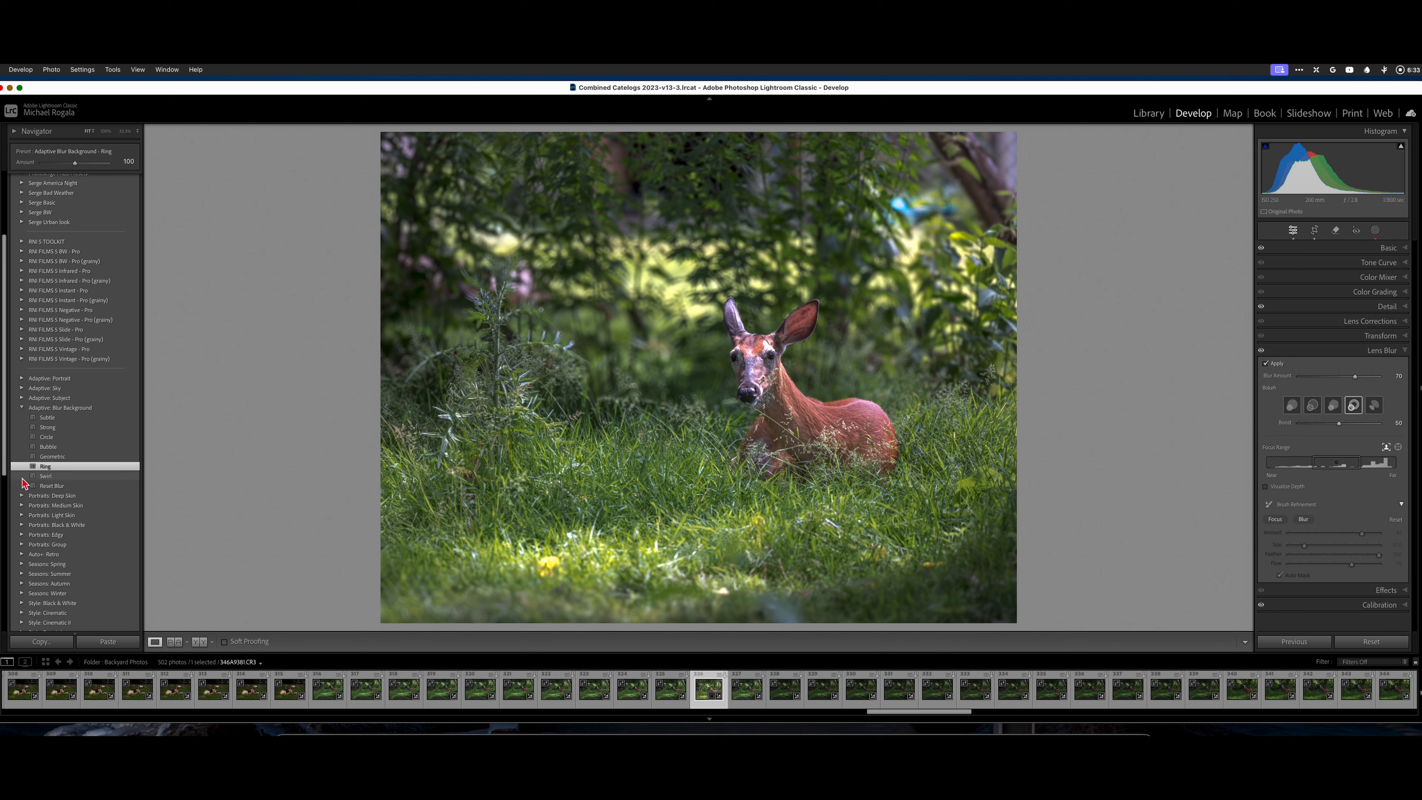
left_click(46, 475)
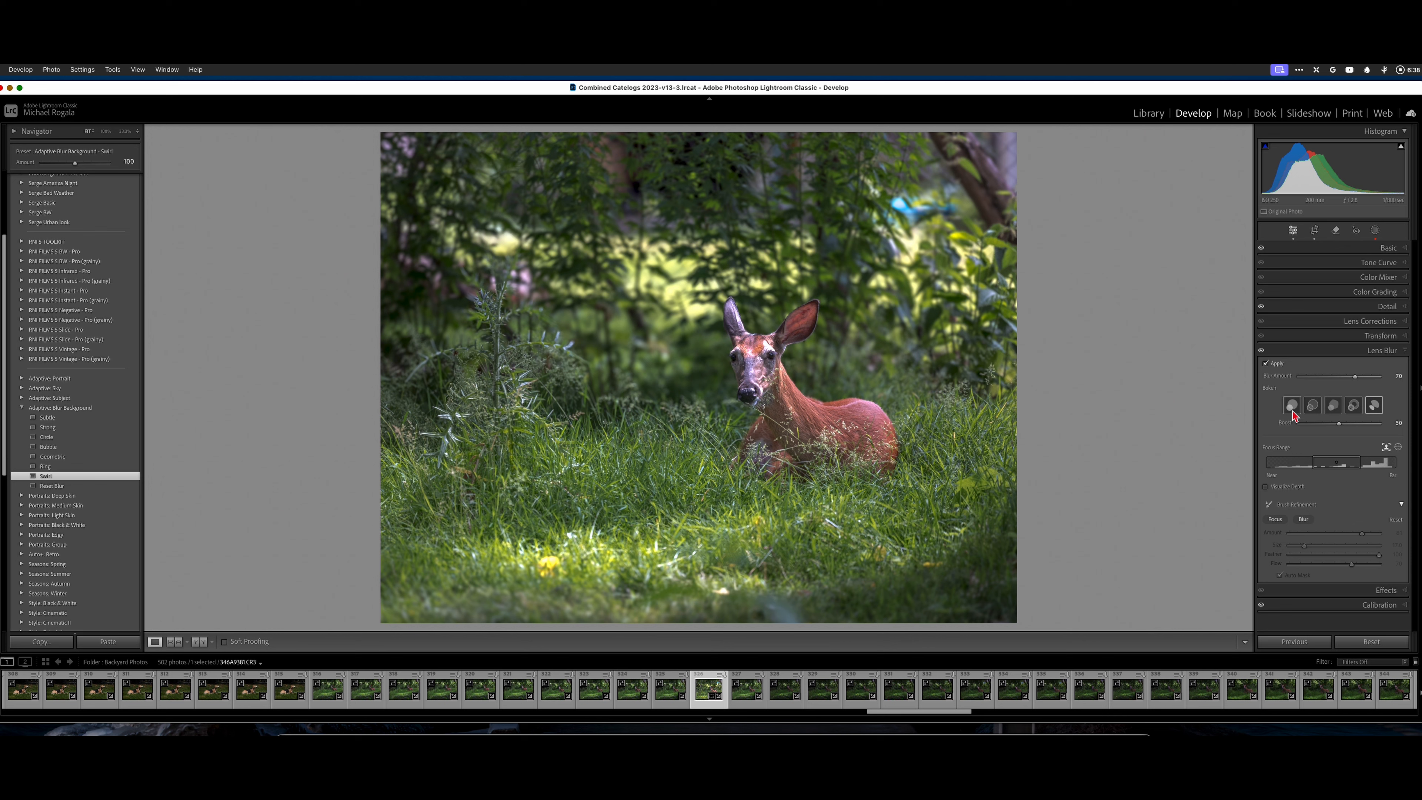
left_click(1292, 405)
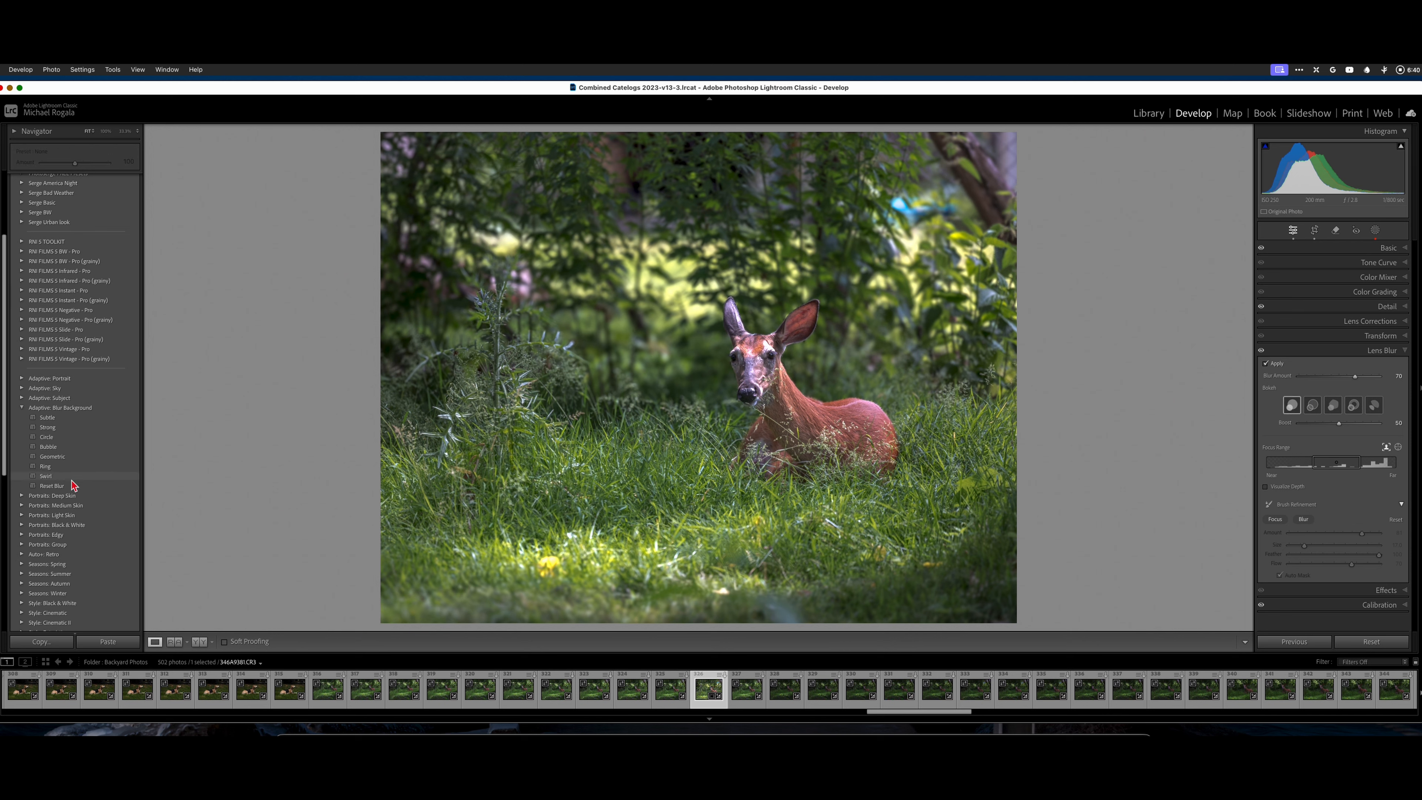
left_click(55, 487)
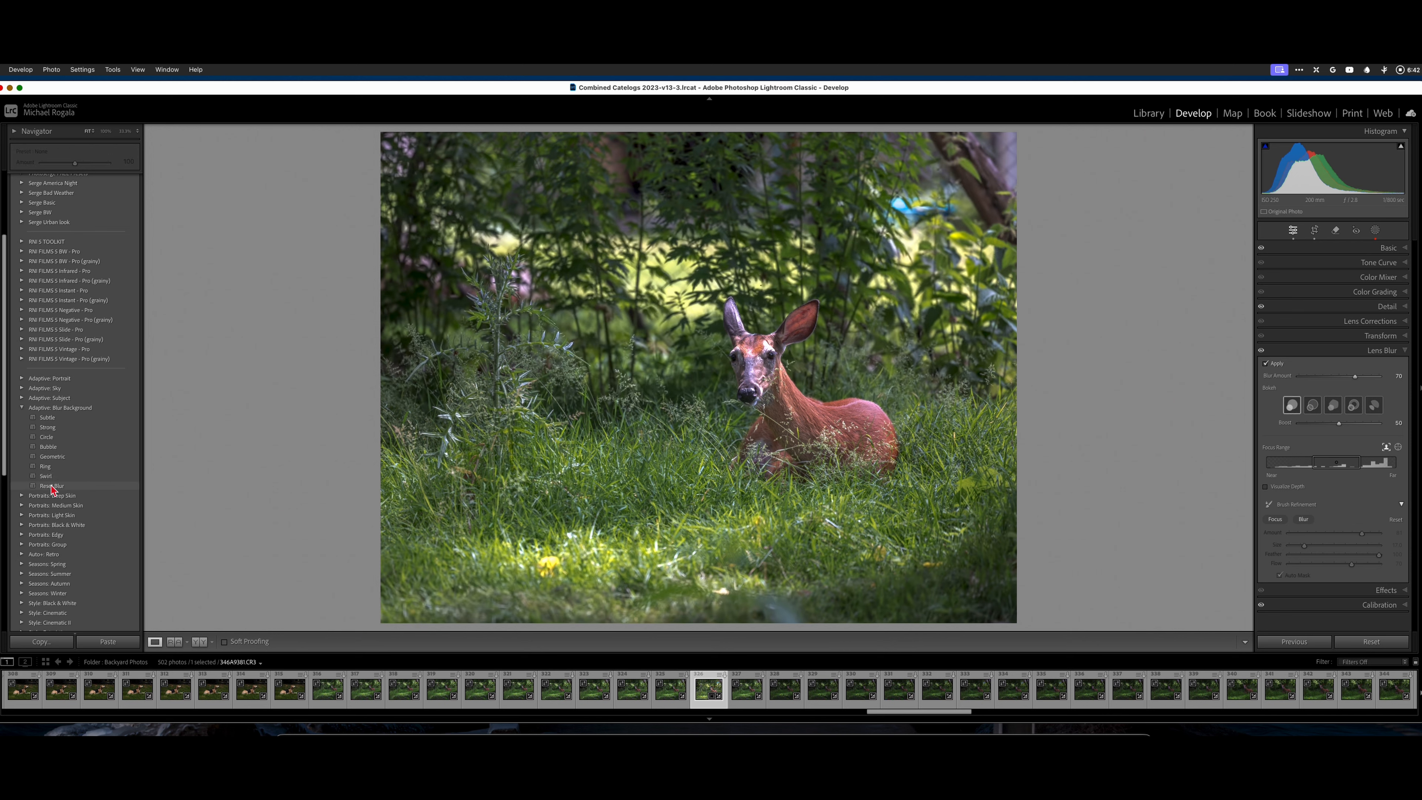
left_click(51, 486)
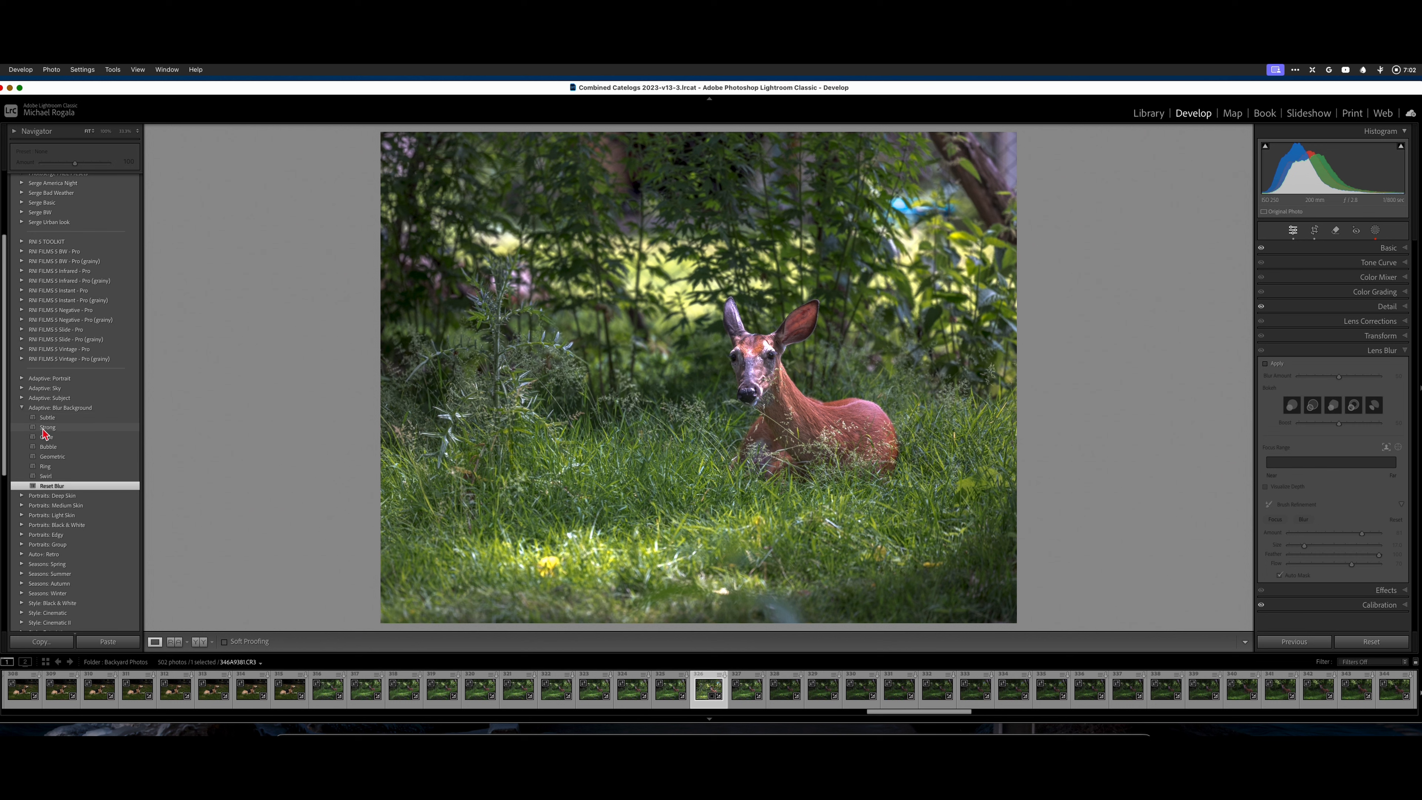
Apply the Strong adaptive blur preset with the blur amount lowered to 69, and compare the photo with Lens Blur off and on.
left_click(44, 429)
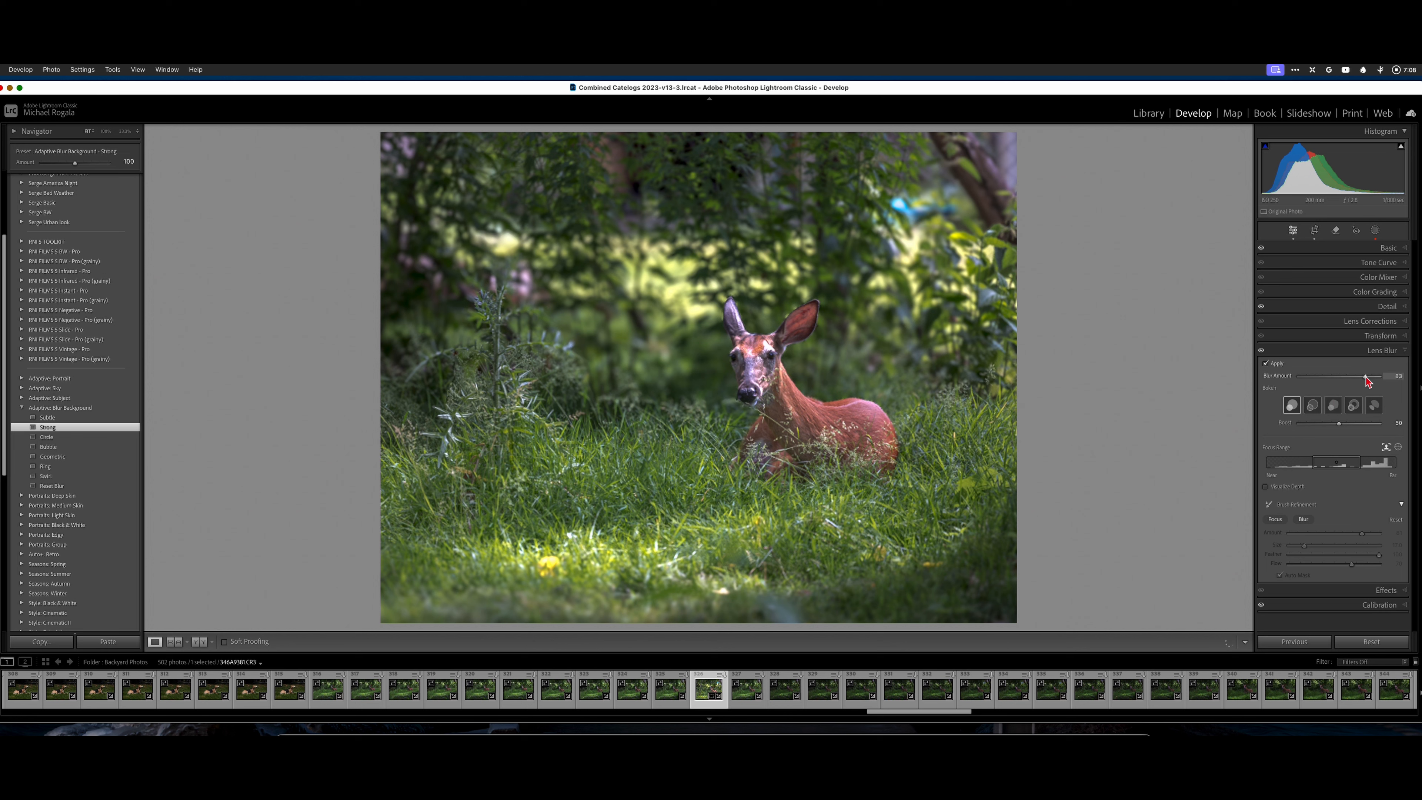
left_click_drag(1365, 377, 1358, 377)
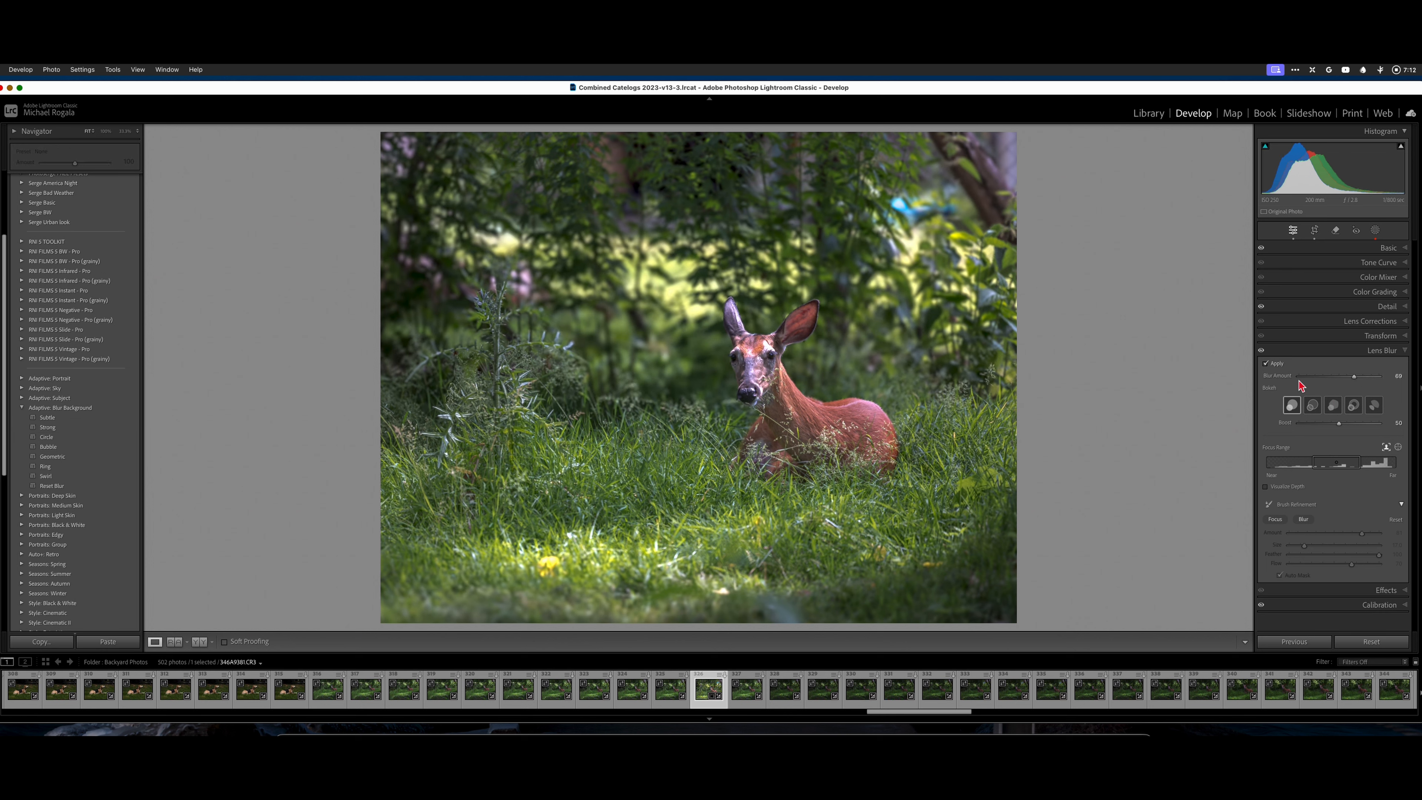
left_click(1265, 365)
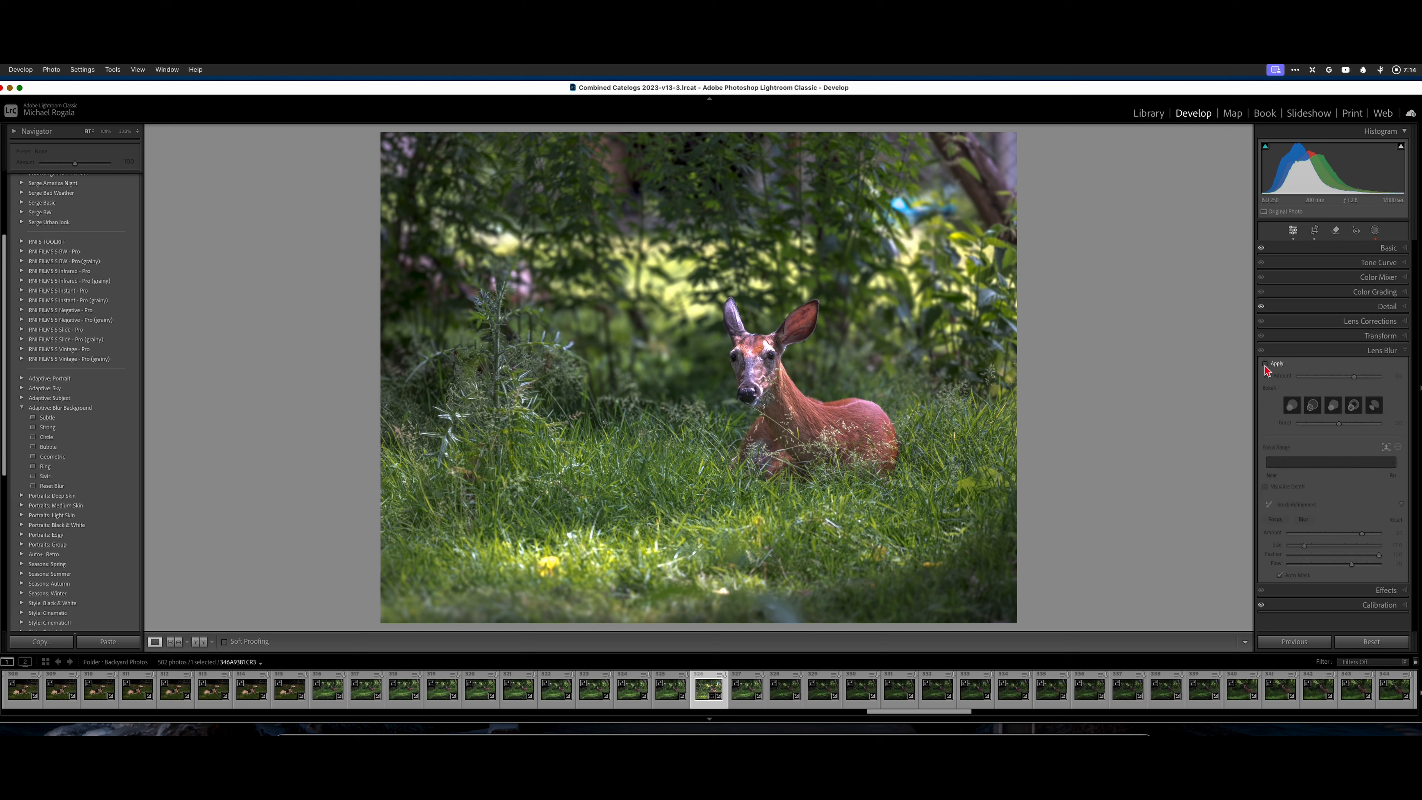
left_click(1266, 365)
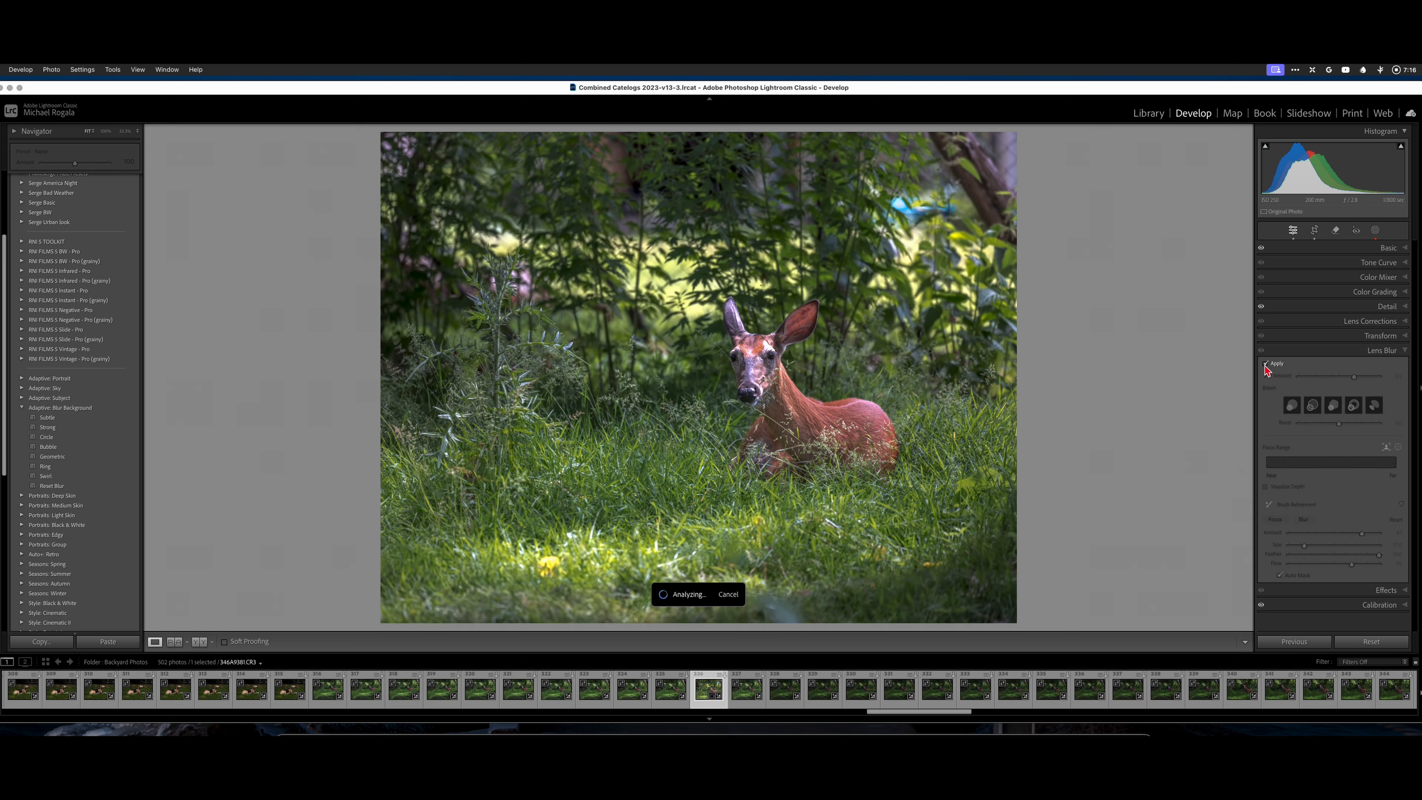